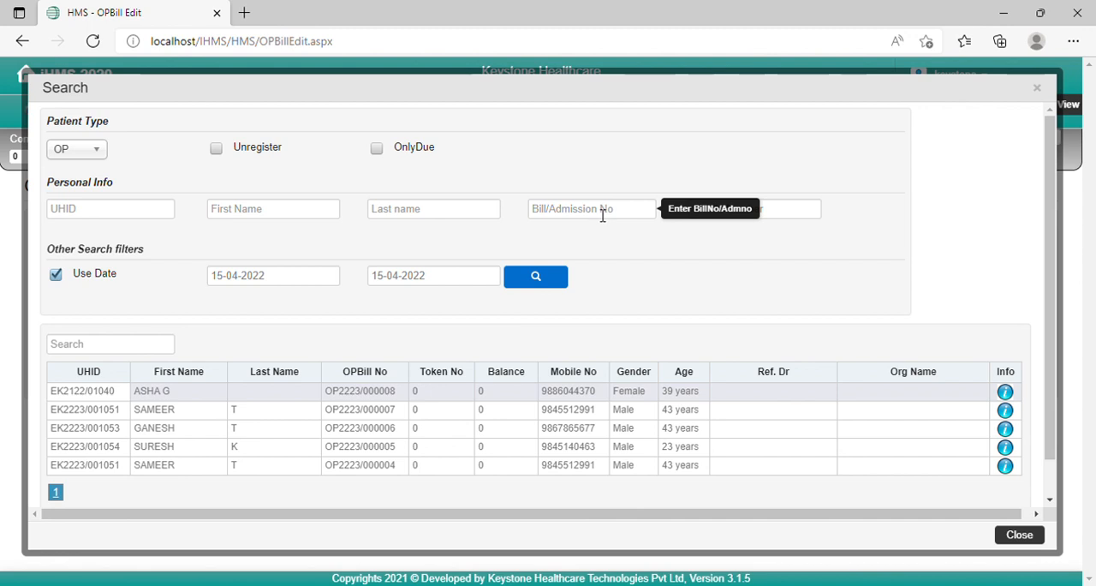
# Step: Search the outpatient bills by the bill number of the first listed patient, keeping the 15-04-2022 date filter
pyautogui.click(605, 217)
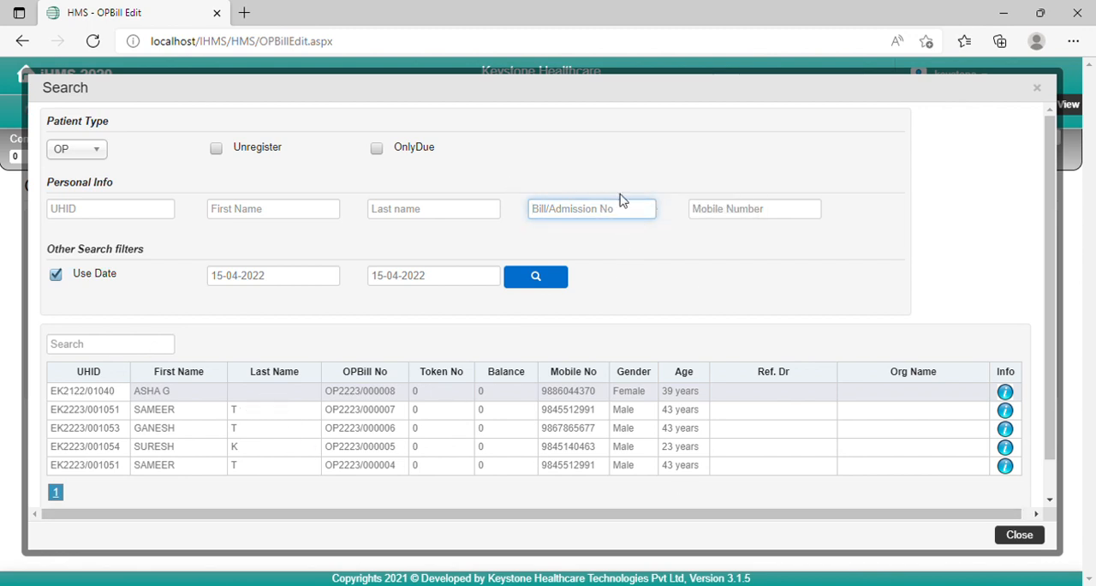
pyautogui.click(370, 399)
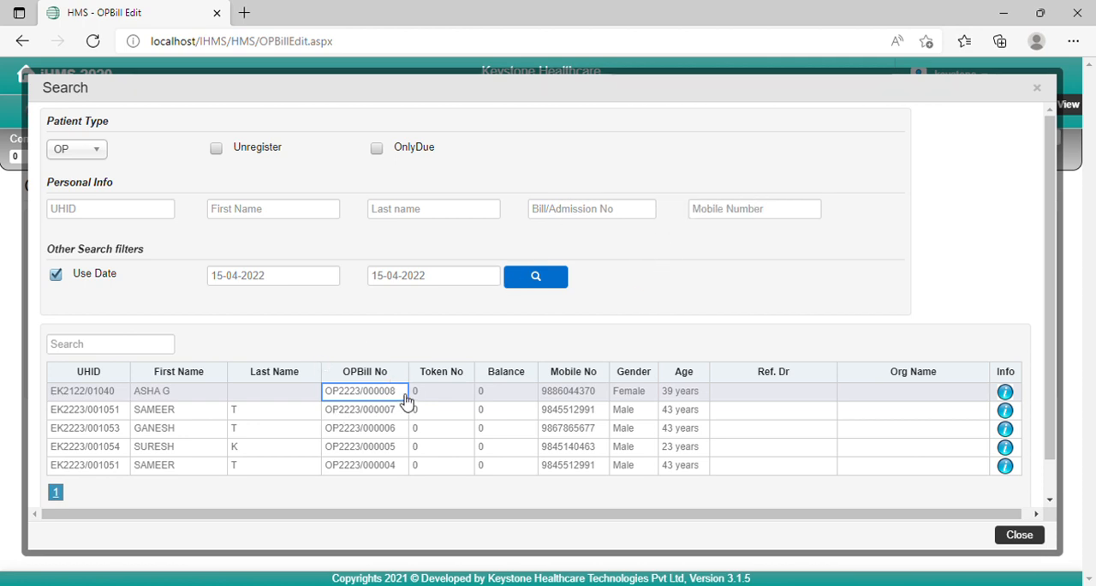
pyautogui.click(568, 210)
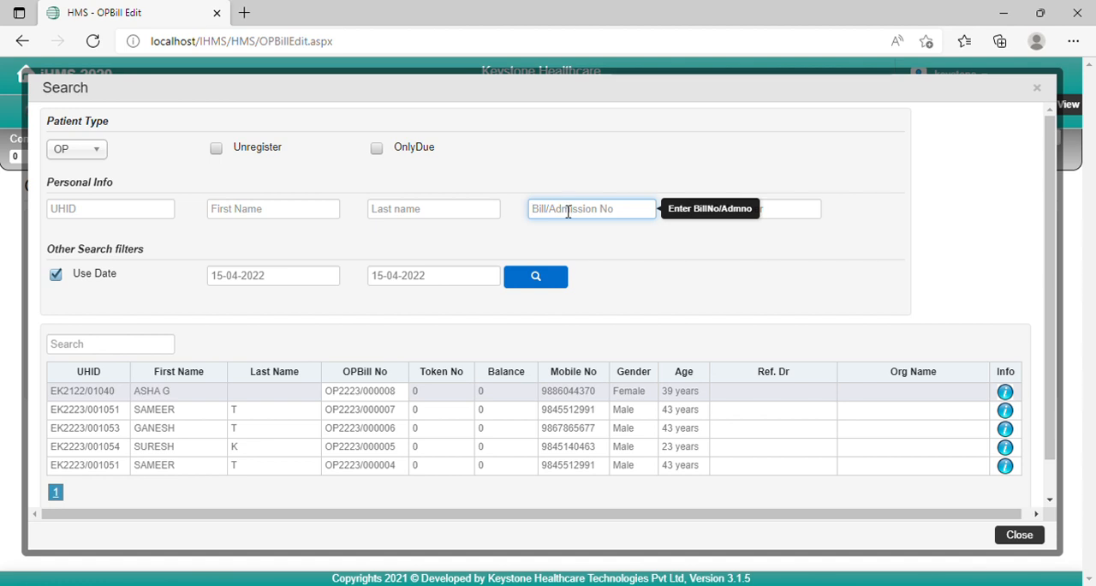
pyautogui.click(543, 283)
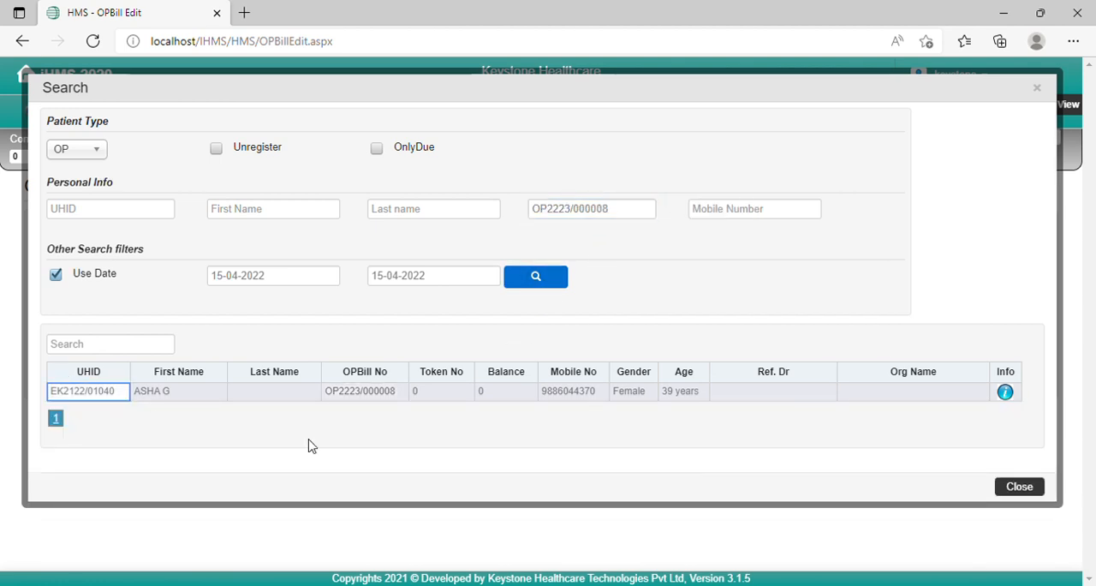
# Step: Load the found bill into the OP Edit form and submit it to bring up its charges
pyautogui.click(369, 396)
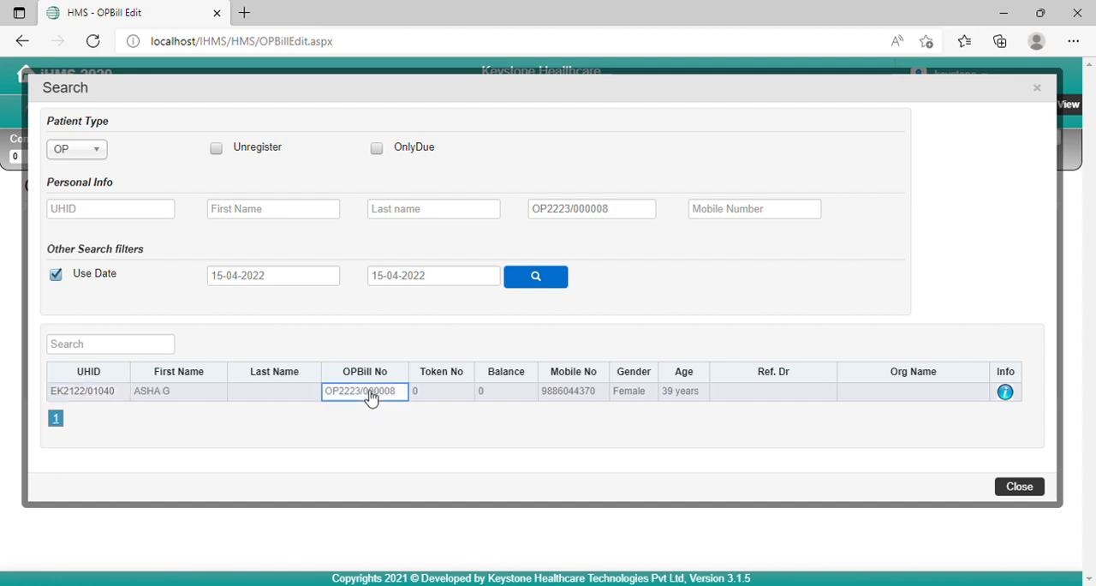
pyautogui.doubleClick(371, 396)
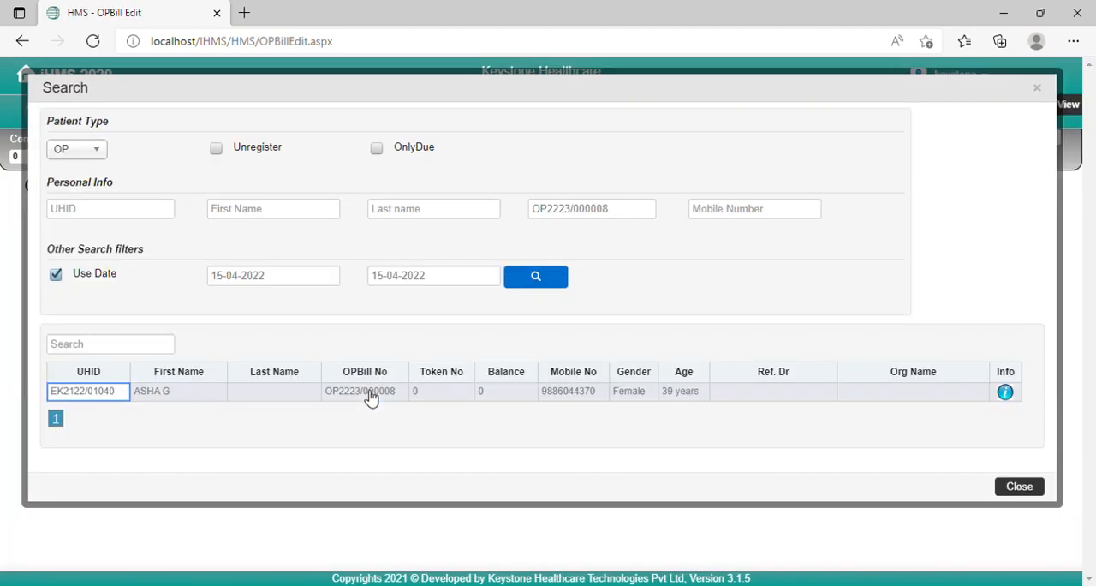
pyautogui.doubleClick(414, 393)
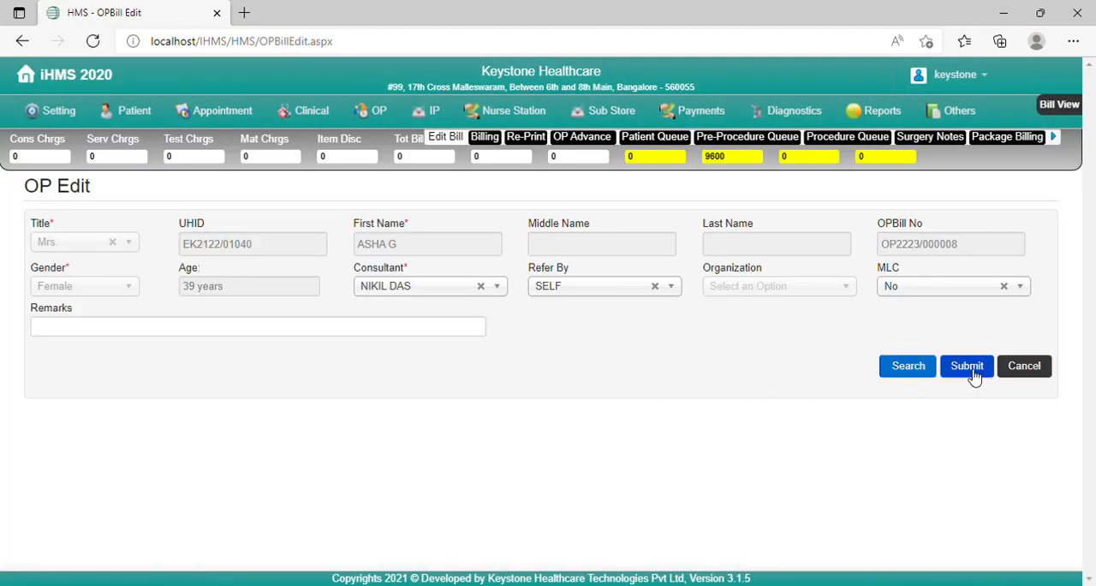
pyautogui.click(968, 367)
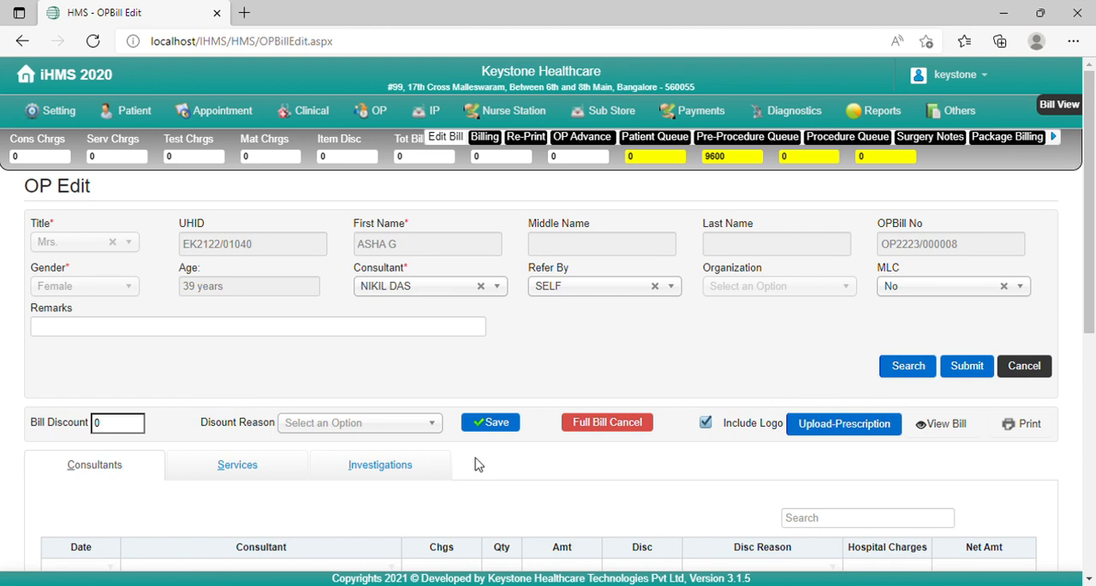
# Step: Review the bill's services, investigations and consultant charges
pyautogui.scroll(-2, 479, 467)
pyautogui.click(237, 313)
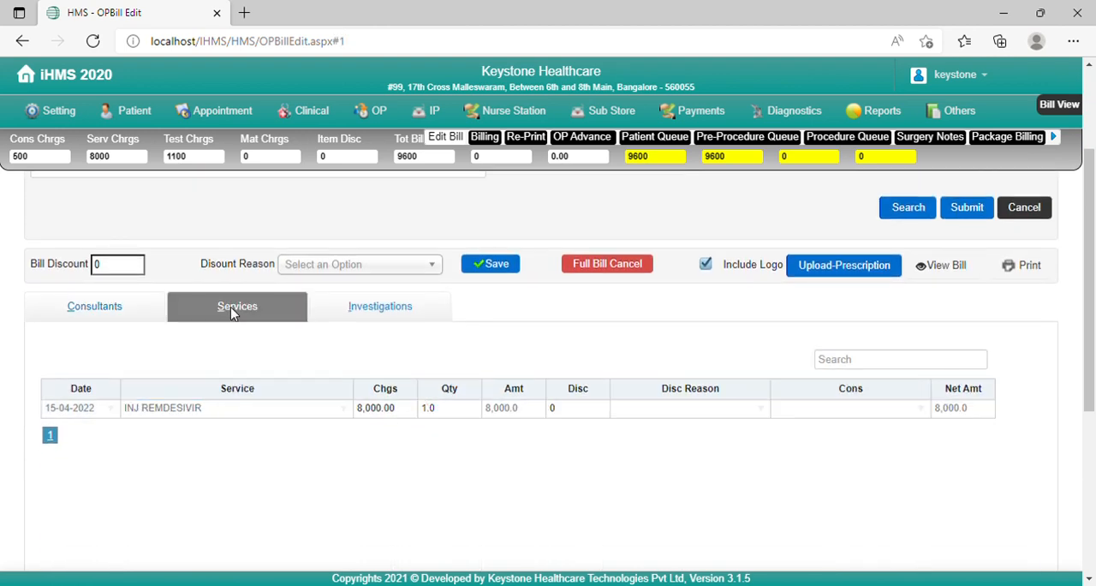
pyautogui.click(380, 310)
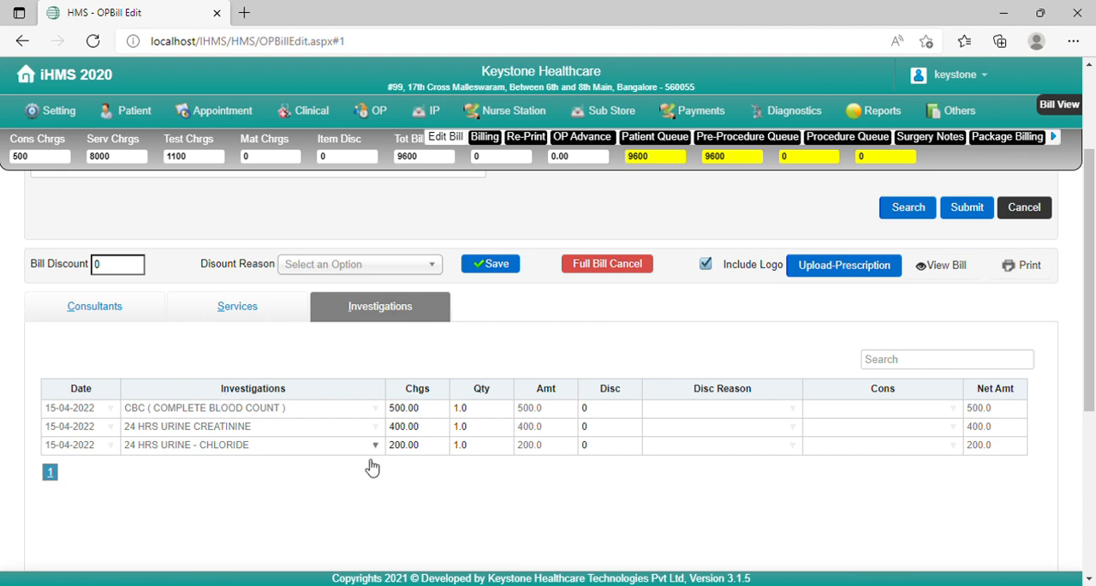
pyautogui.click(238, 305)
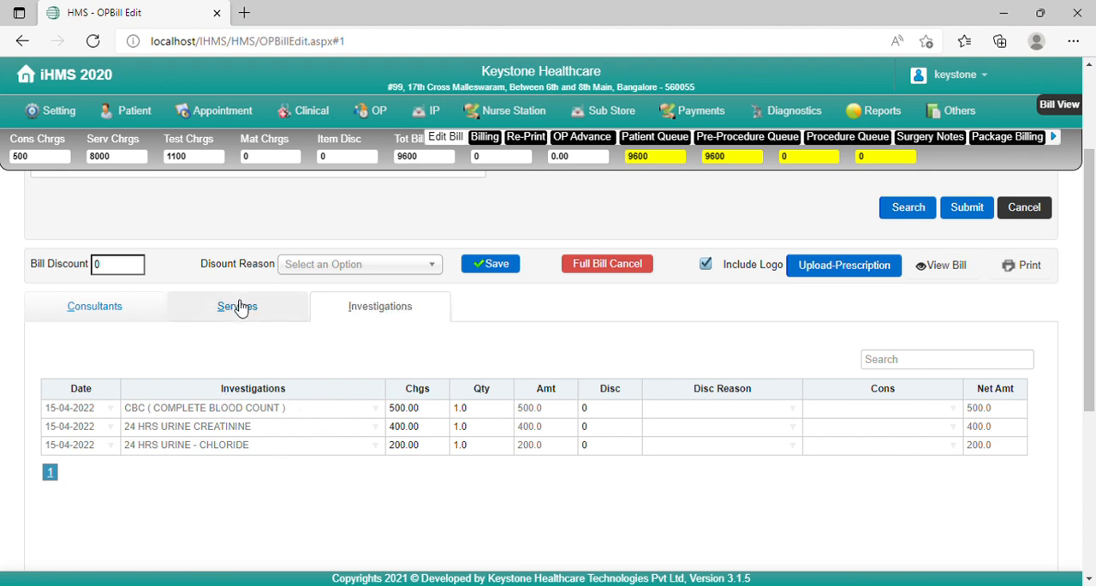
pyautogui.click(83, 309)
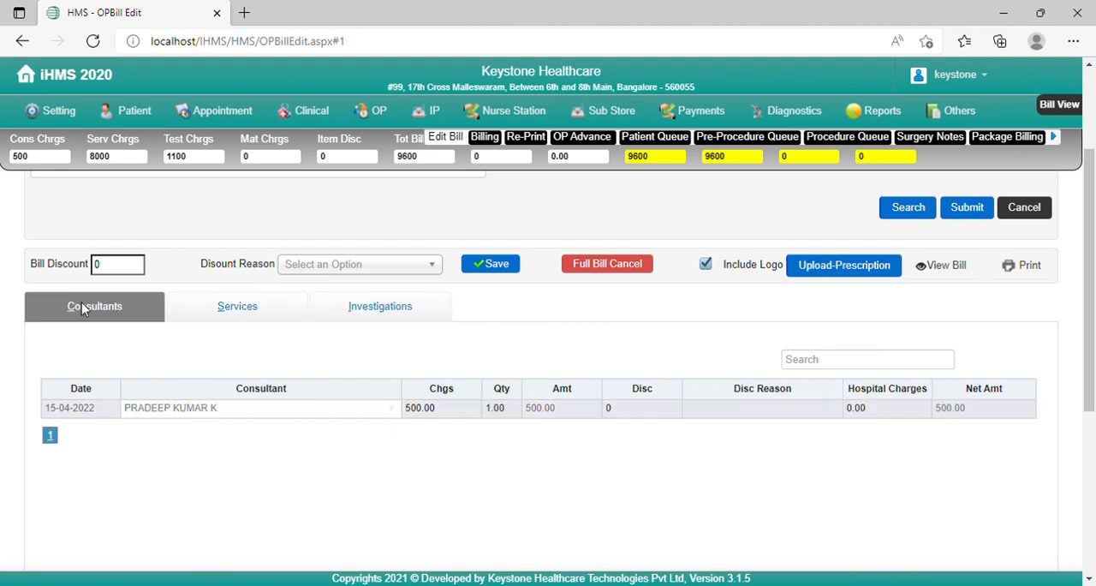
# Step: Mark the 24 HRS URINE - CHLORIDE row in the bill's investigations for deletion
pyautogui.click(390, 308)
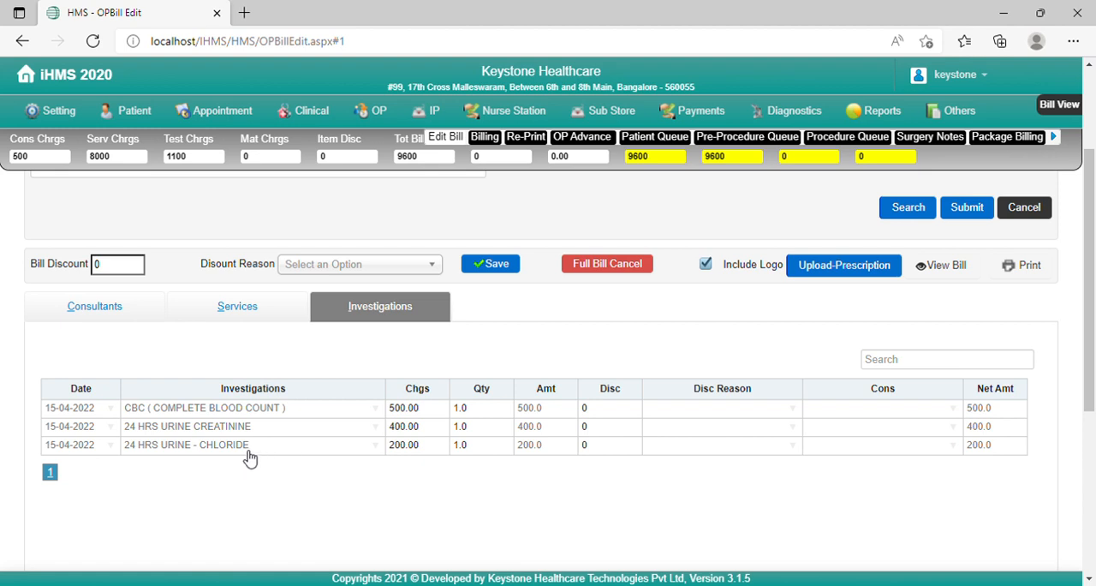
pyautogui.click(197, 448)
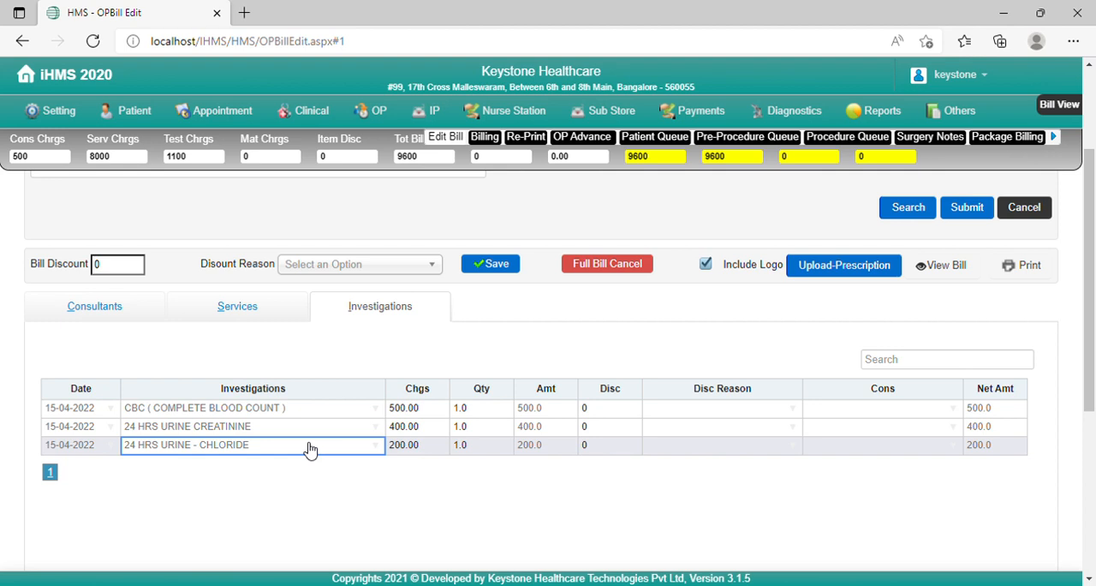
pyautogui.press('Delete')
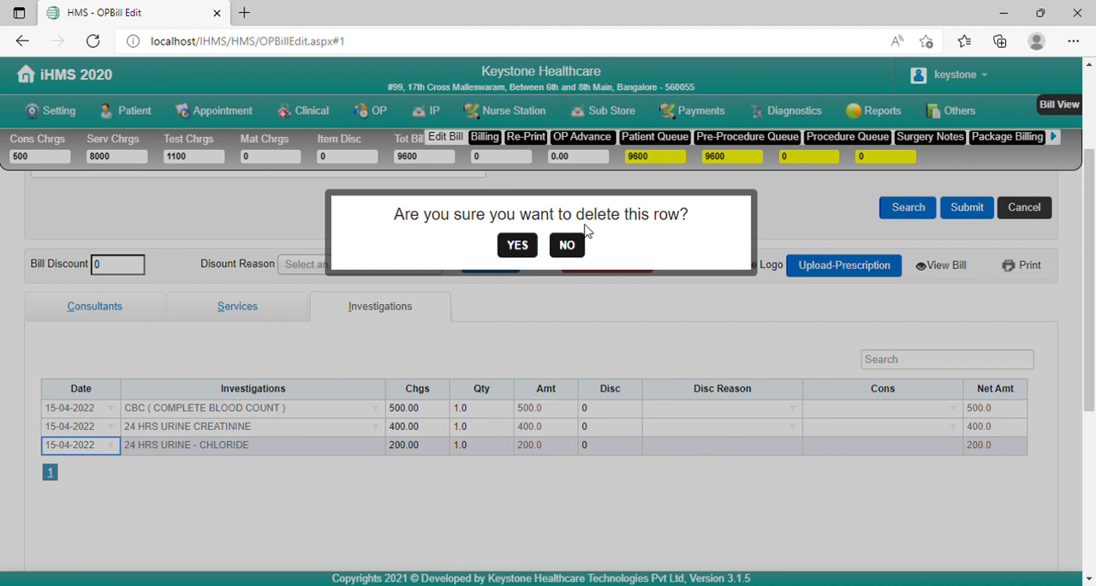
pyautogui.click(524, 251)
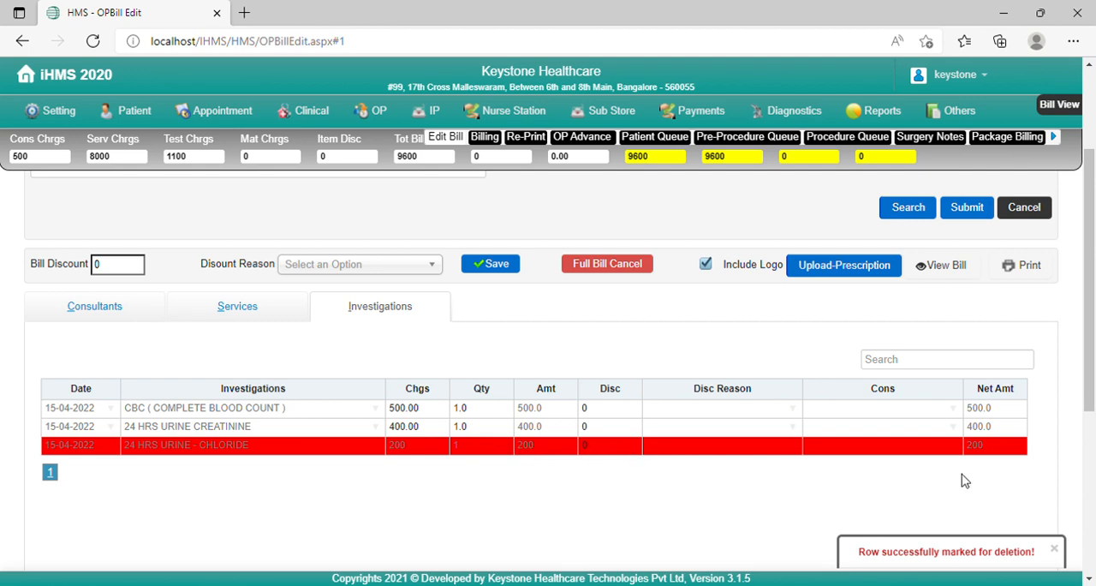
# Step: Save the edited bill with Wrong Entry as the edit reason and reveal the full bill totals
pyautogui.click(497, 265)
pyautogui.click(483, 305)
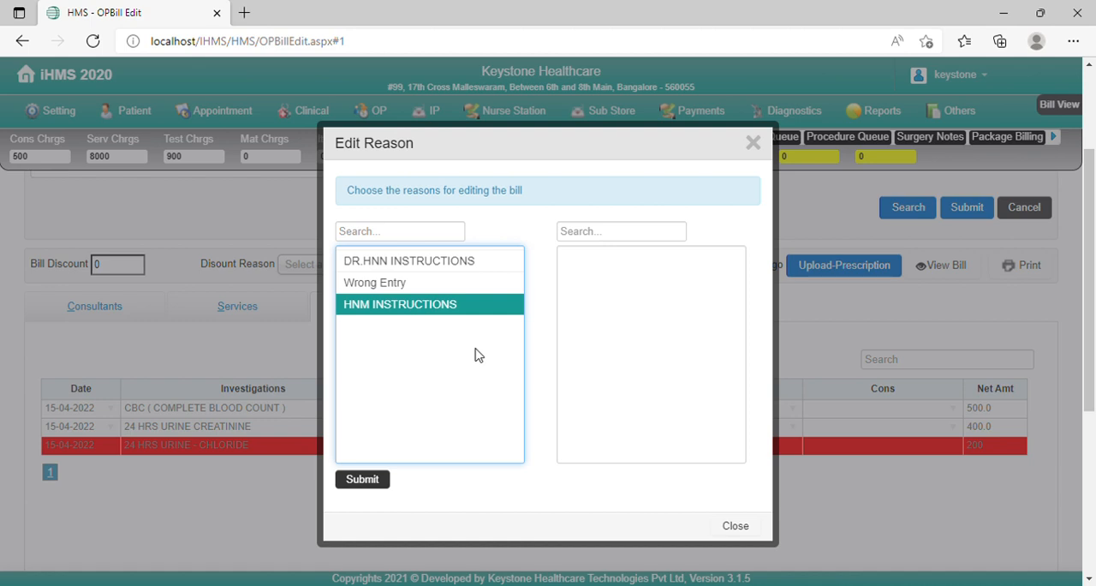
pyautogui.click(400, 286)
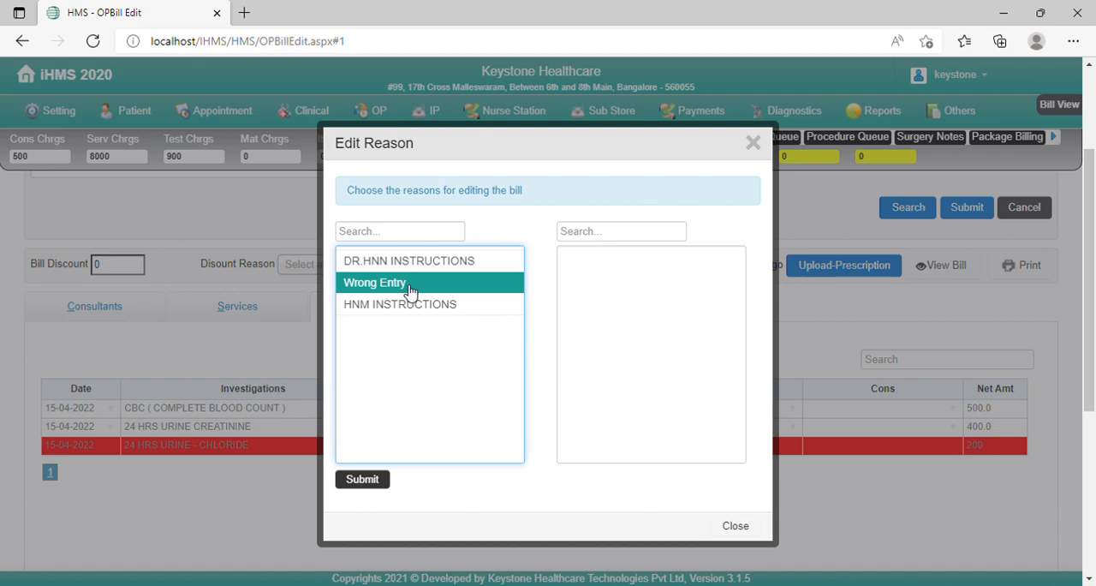
pyautogui.click(409, 283)
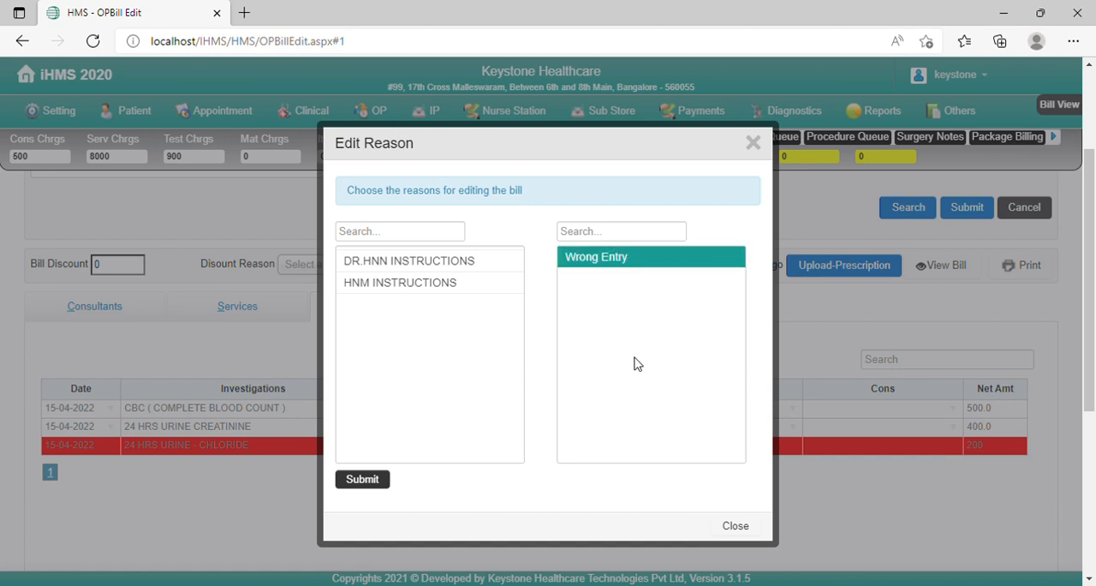
pyautogui.click(363, 479)
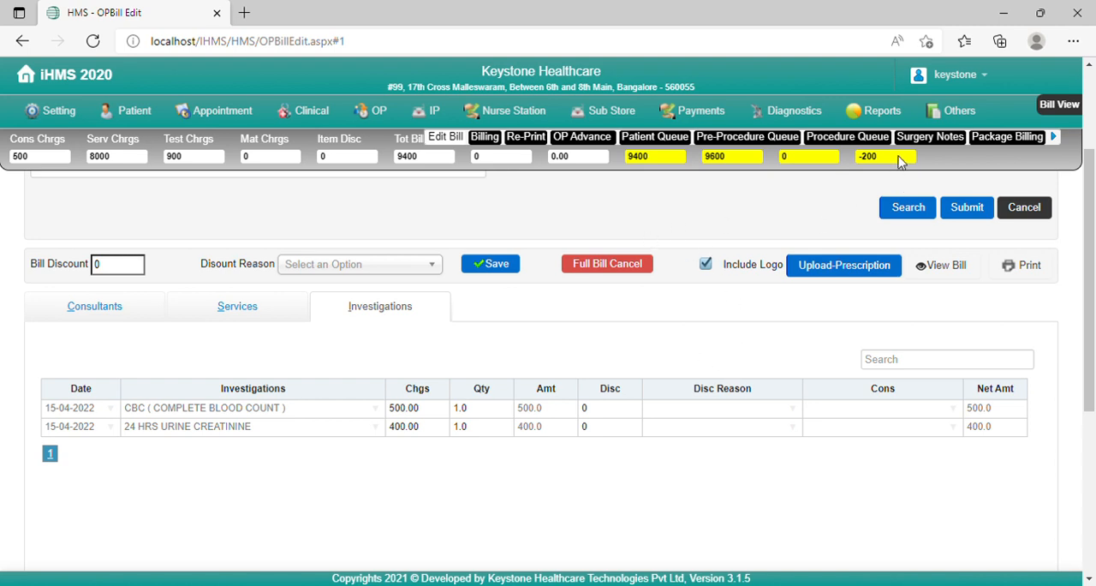
pyautogui.click(1059, 138)
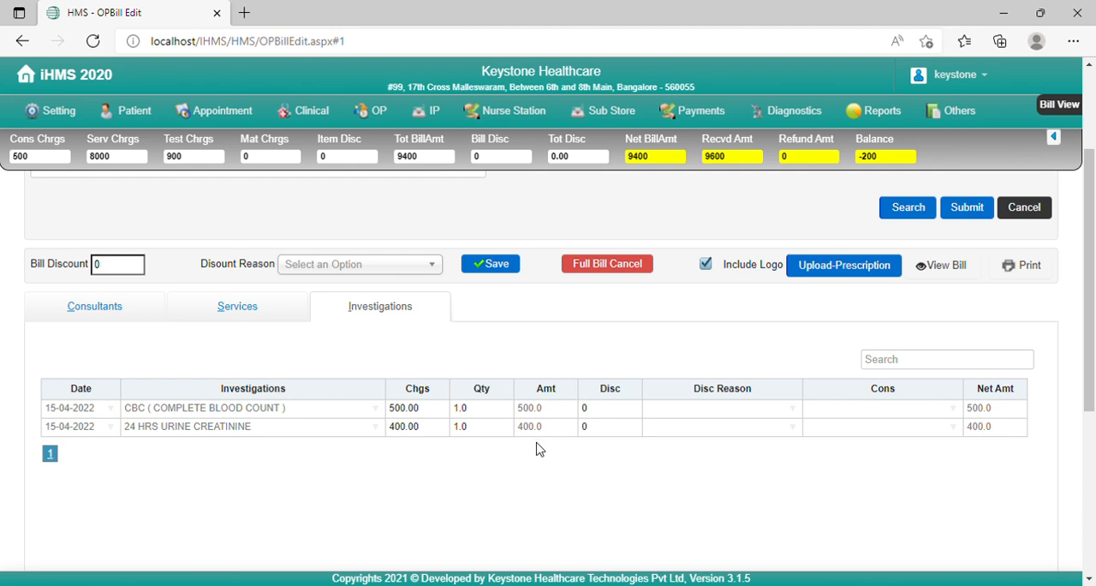
# Step: Open the Payments page and load the same patient's edited outpatient bill
pyautogui.moveTo(790, 125)
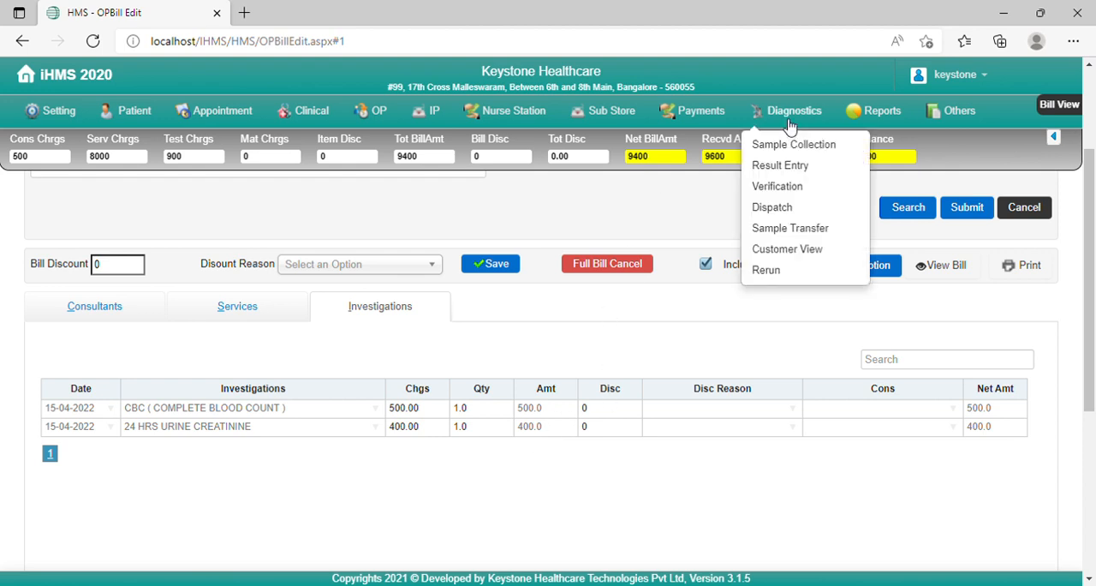
pyautogui.moveTo(712, 112)
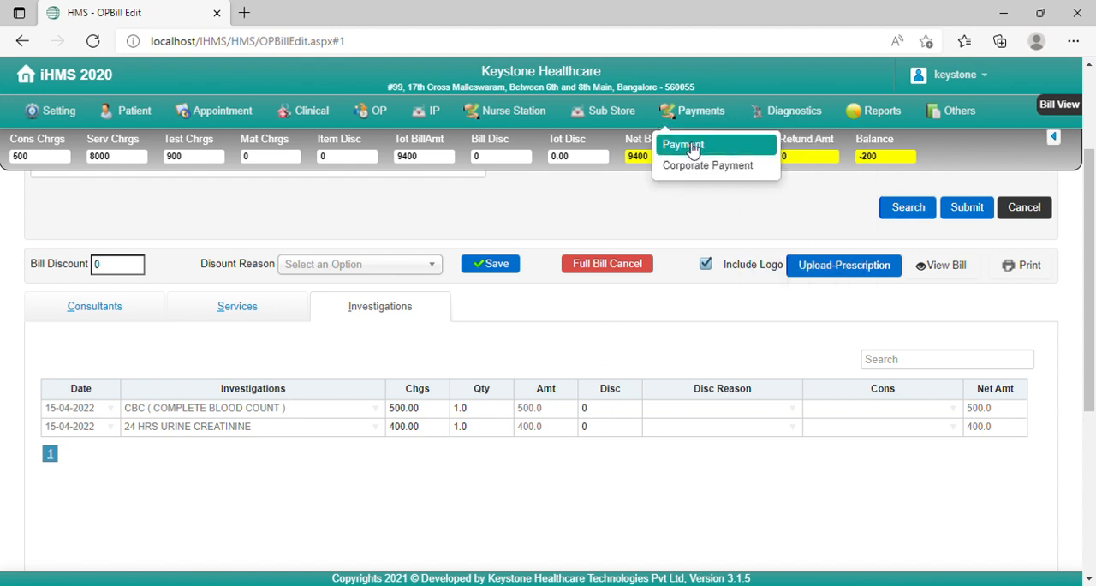
pyautogui.click(694, 149)
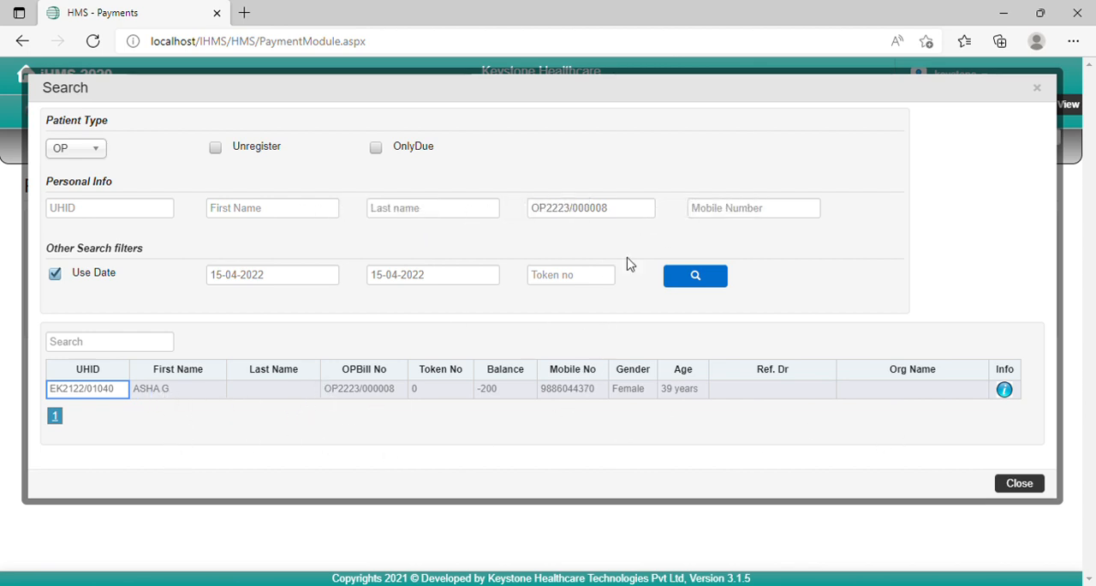
pyautogui.doubleClick(578, 391)
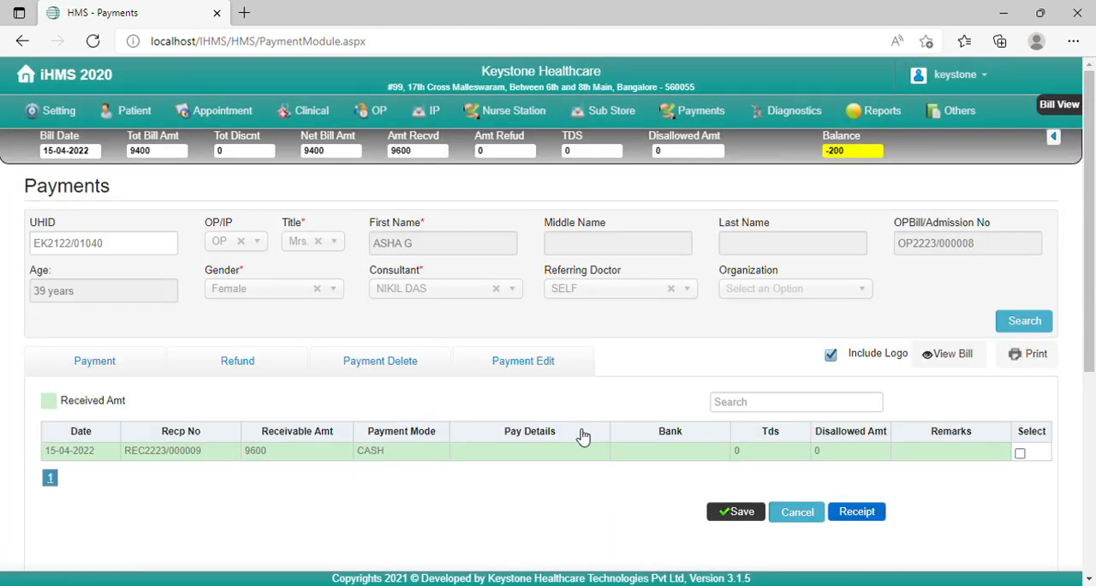
# Step: Check the bill's received payment, go to its refund entry and try to save the 200.0 cash refund
pyautogui.click(107, 377)
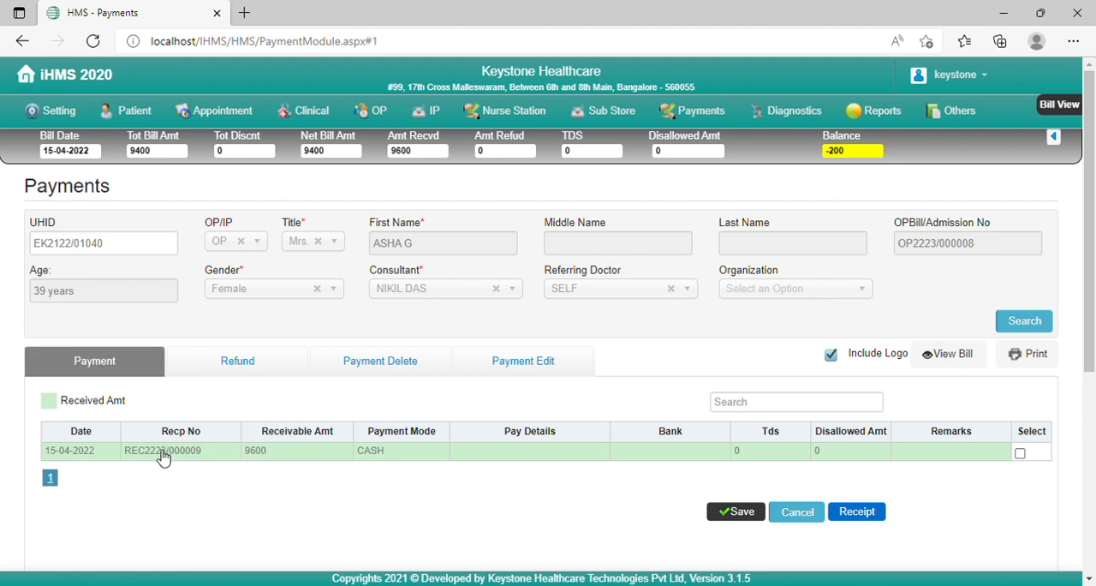
pyautogui.click(249, 367)
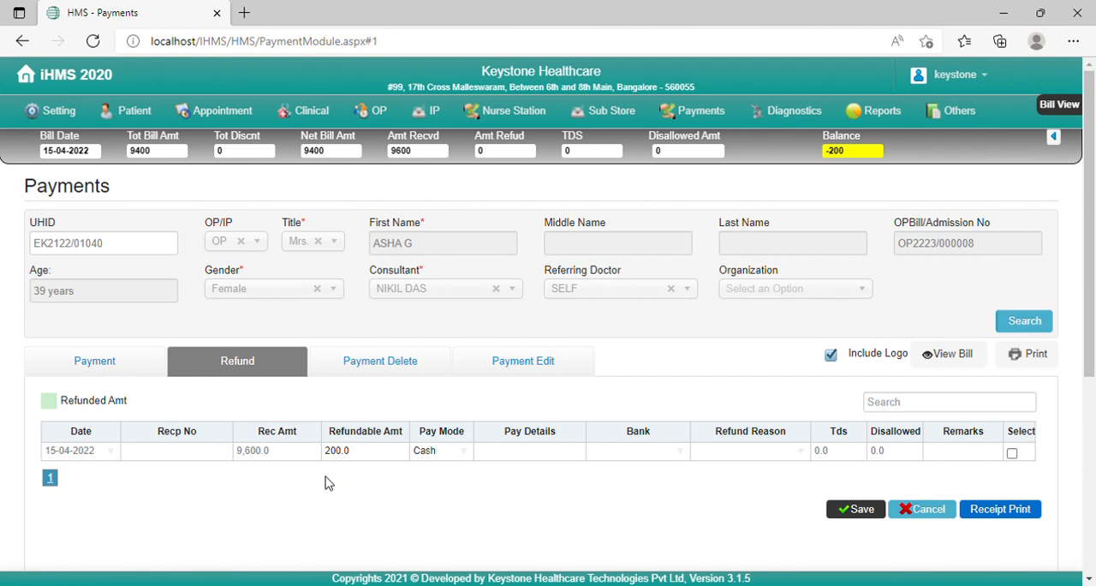
pyautogui.click(367, 451)
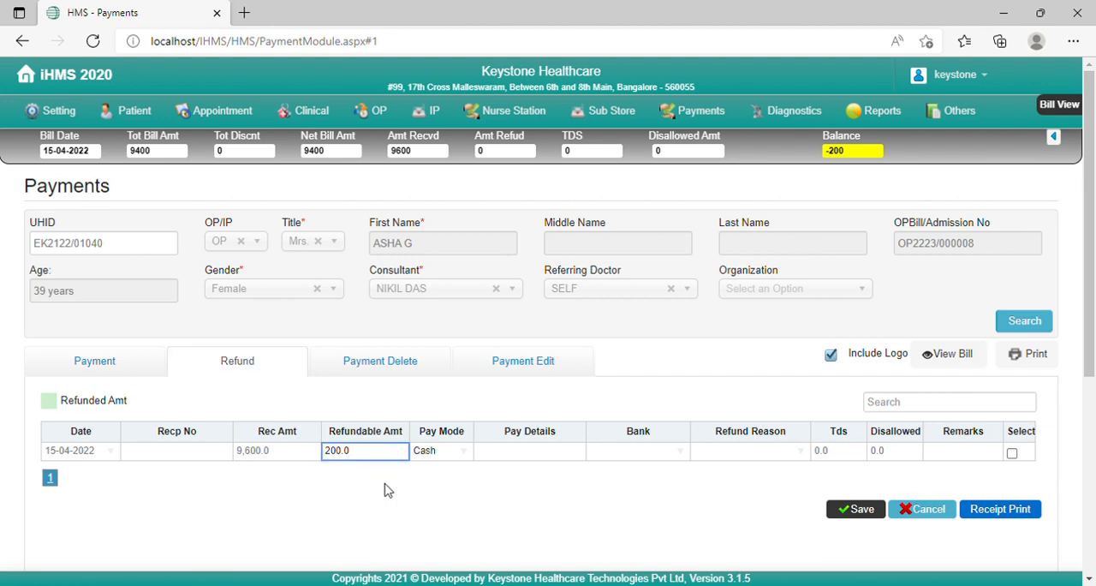
pyautogui.click(858, 514)
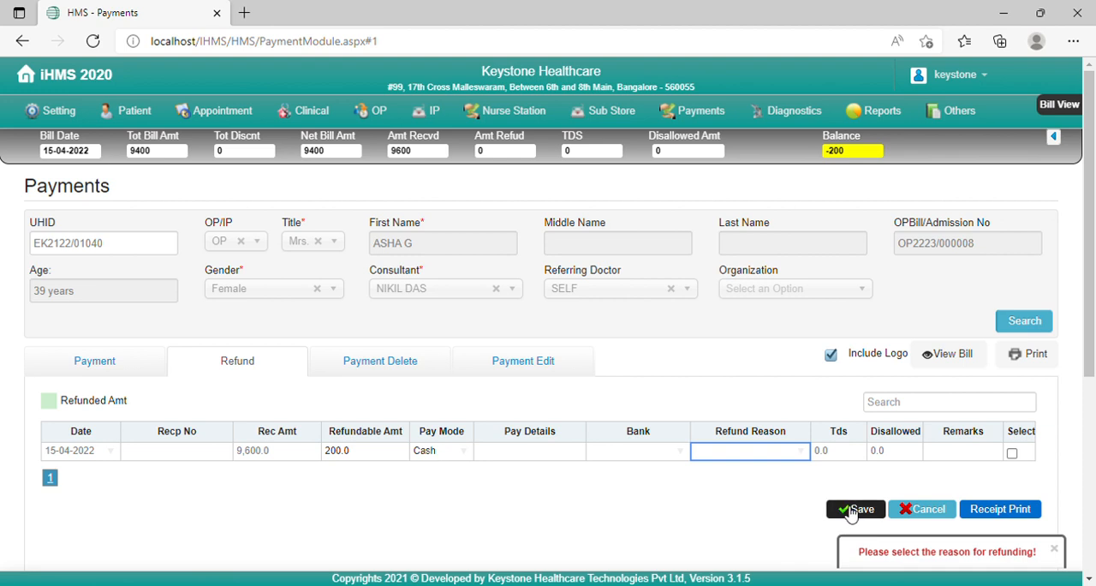
# Step: Set the refund reason of the cash refund row to Wrong Entry
pyautogui.click(805, 460)
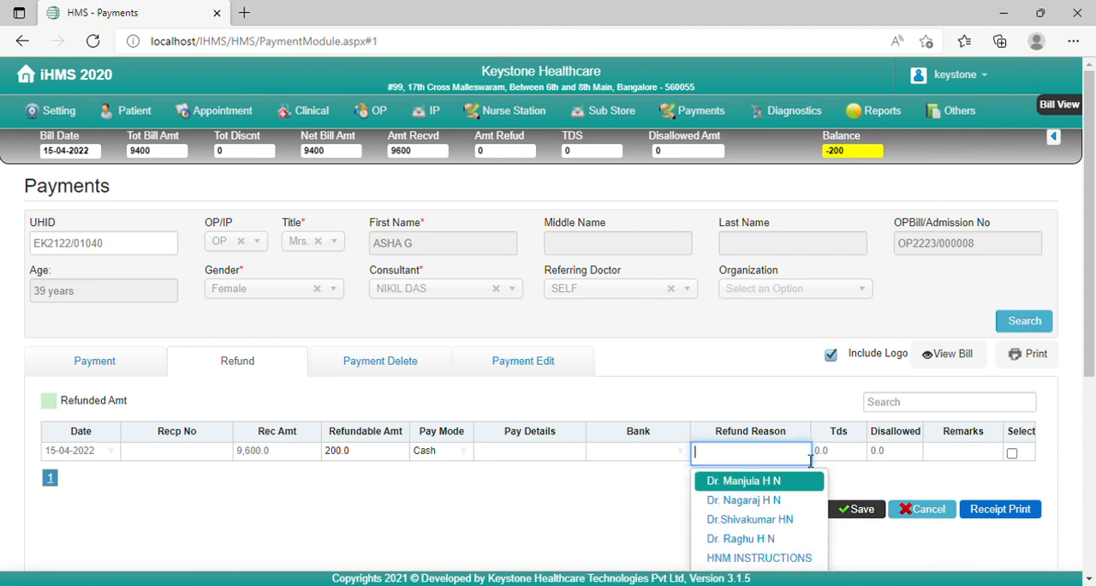
pyautogui.press('Return')
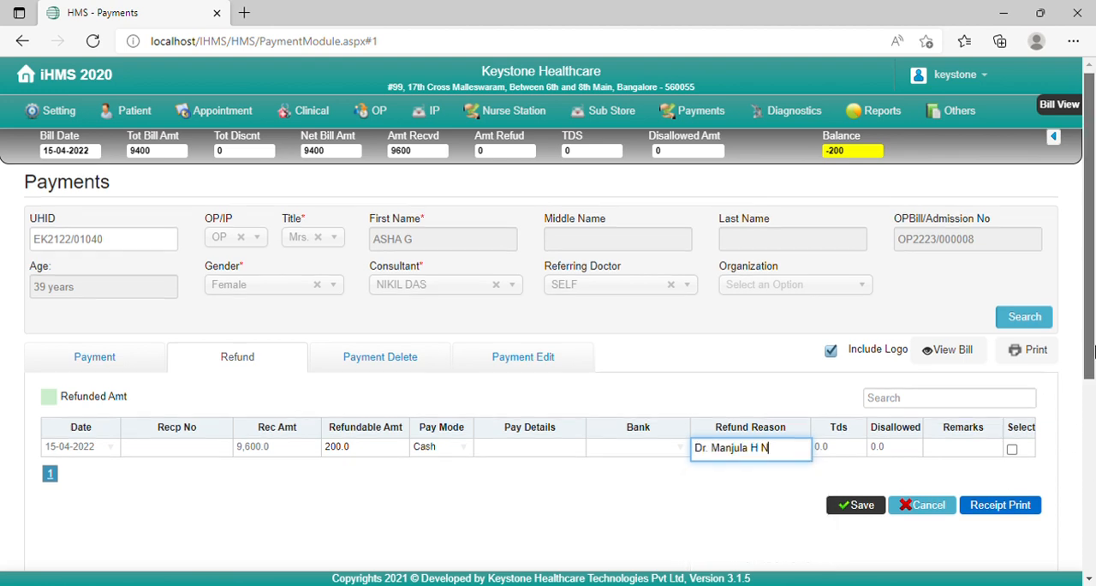
pyautogui.scroll(-1, 857, 342)
pyautogui.click(805, 346)
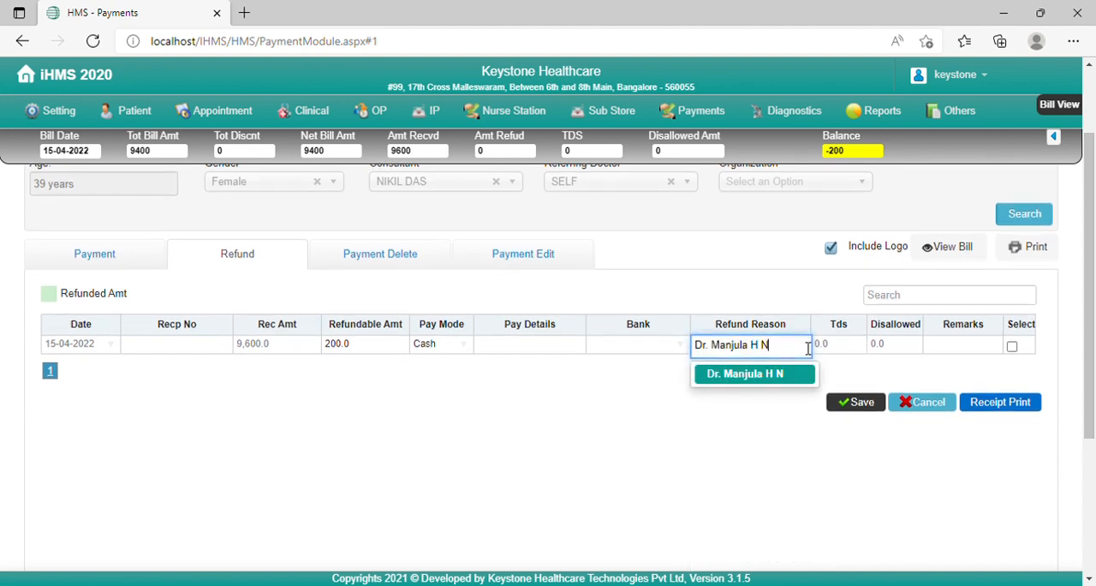
pyautogui.moveTo(801, 346); pyautogui.dragTo(682, 343)
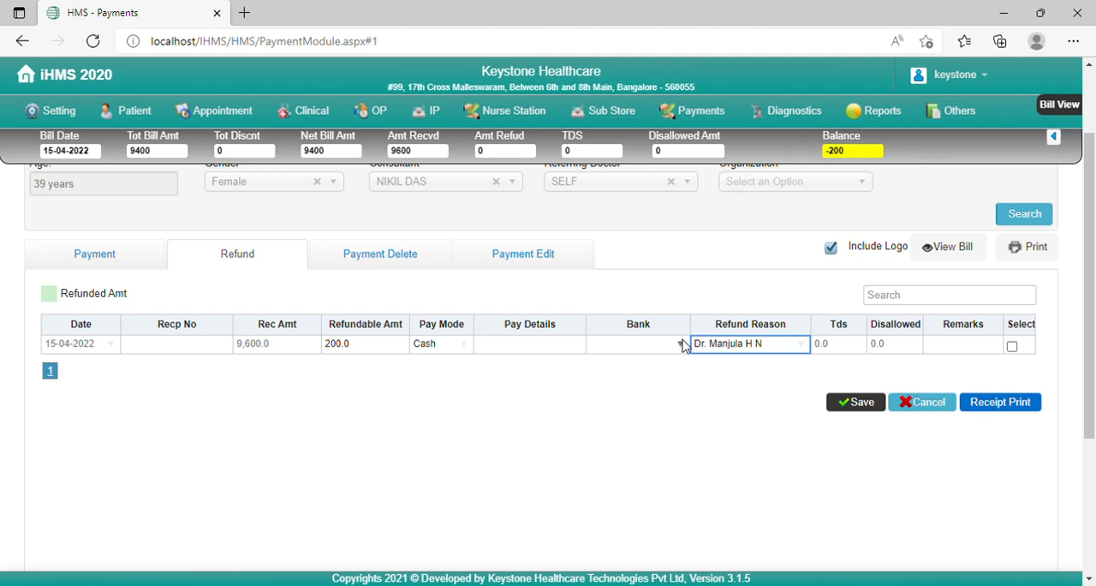
pyautogui.click(807, 347)
pyautogui.moveTo(793, 351); pyautogui.dragTo(699, 351)
pyautogui.press('BackSpace')
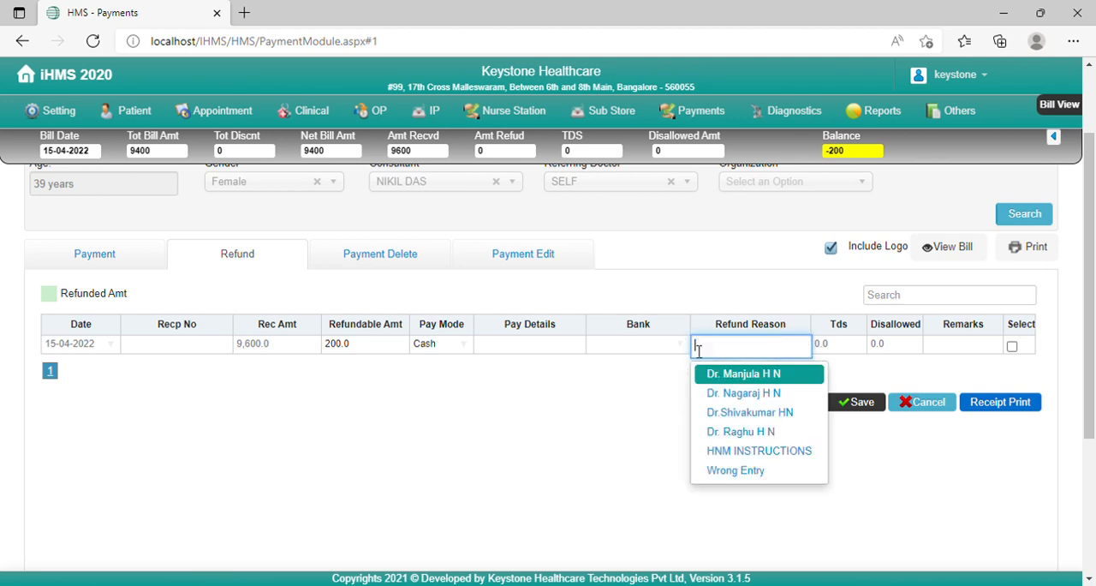
pyautogui.click(751, 473)
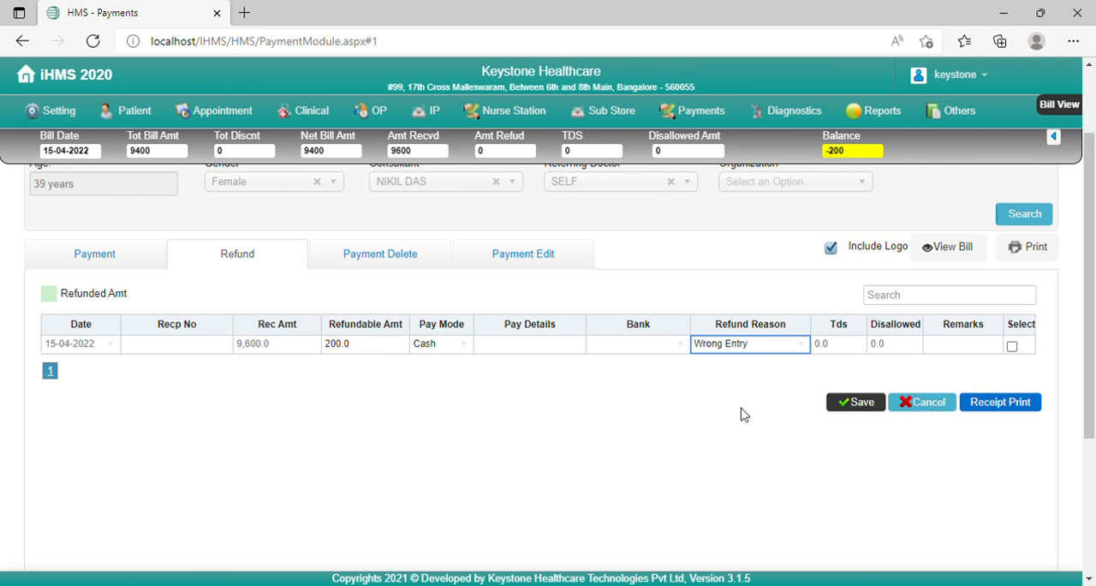
# Step: Save the 200.0 cash refund with its Wrong Entry reason and generate the printable receipt for the refunded row
pyautogui.click(853, 409)
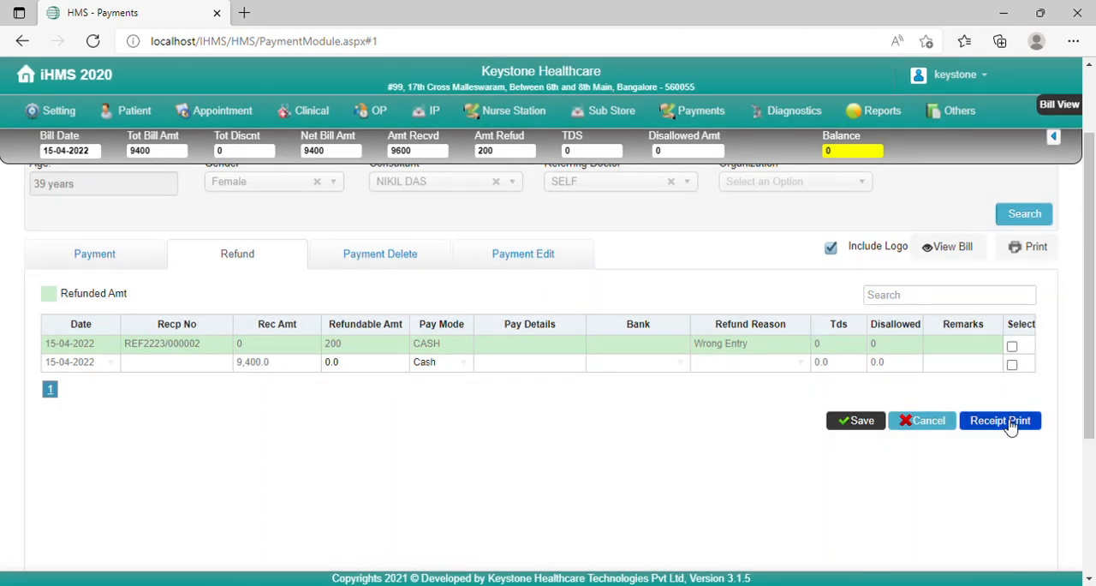
pyautogui.click(1009, 426)
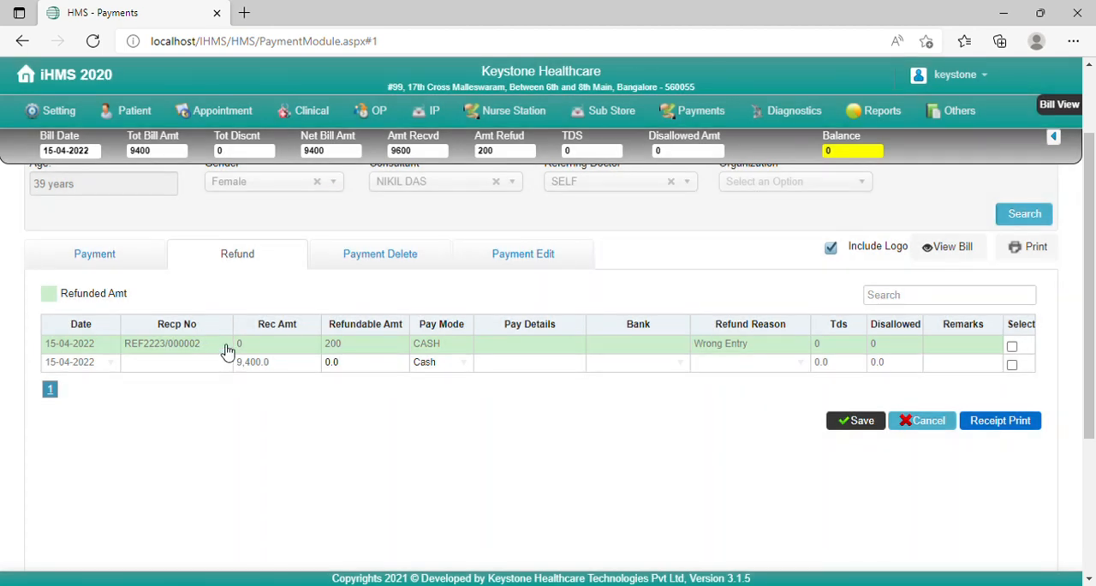
pyautogui.click(227, 352)
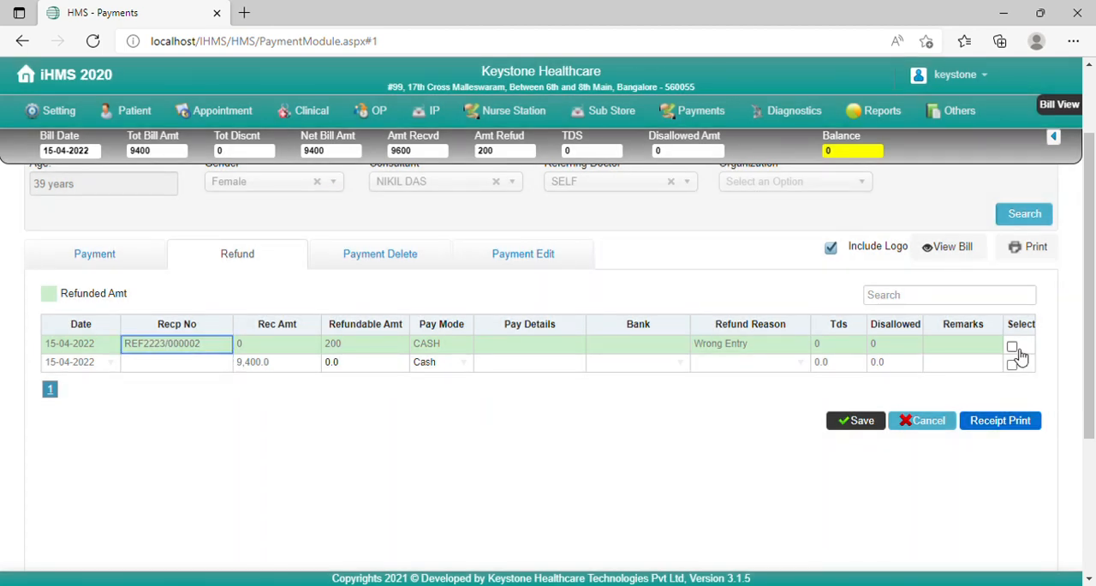
pyautogui.click(1012, 346)
pyautogui.click(1009, 428)
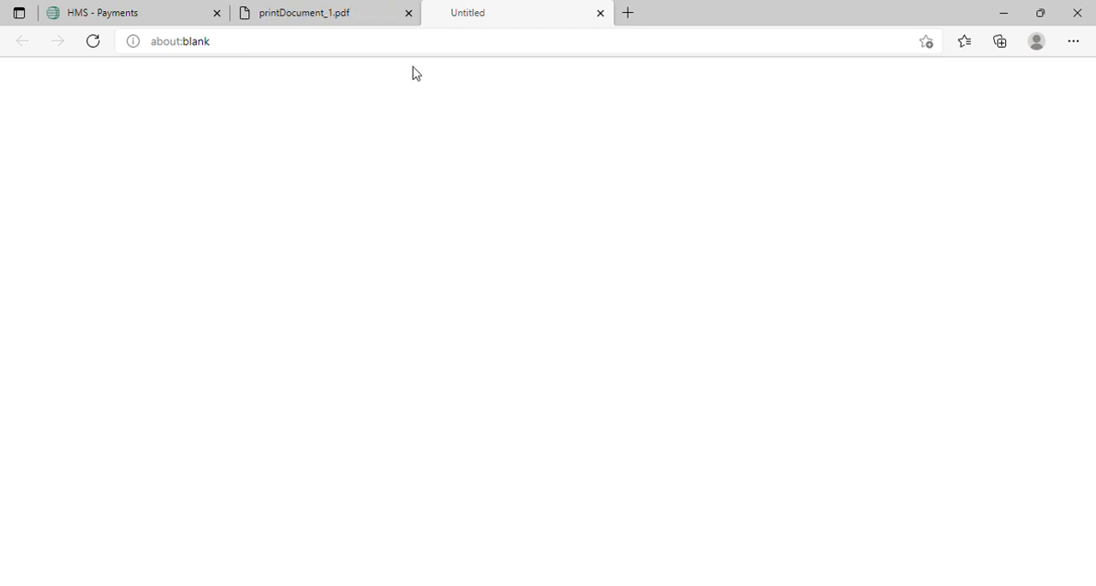
# Step: Review the generated refund receipt PDF and close it to return to the patient's refund details on the Payments page
pyautogui.click(342, 12)
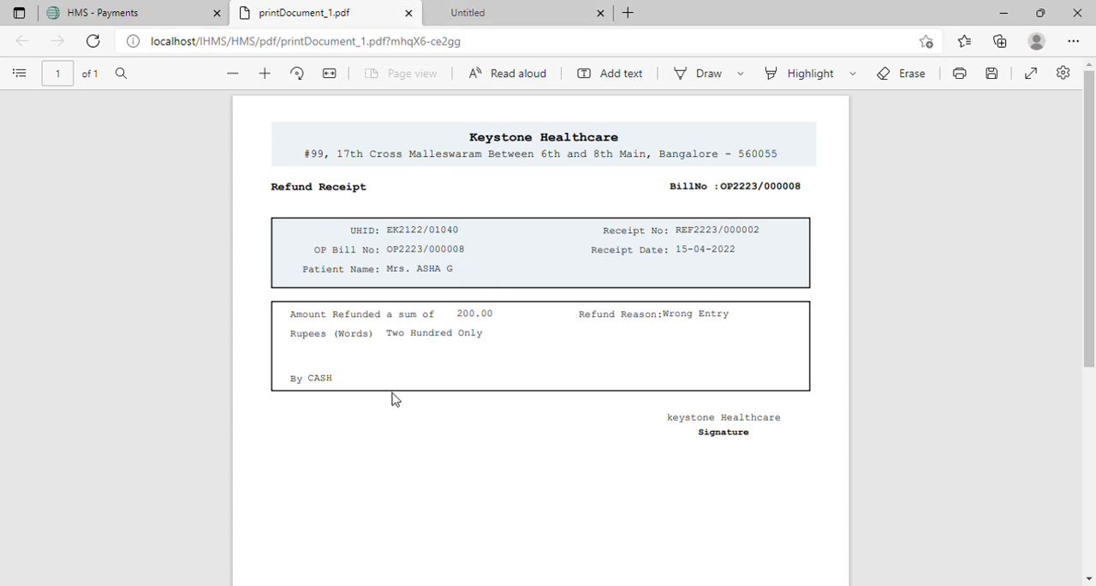
pyautogui.click(409, 14)
pyautogui.click(172, 13)
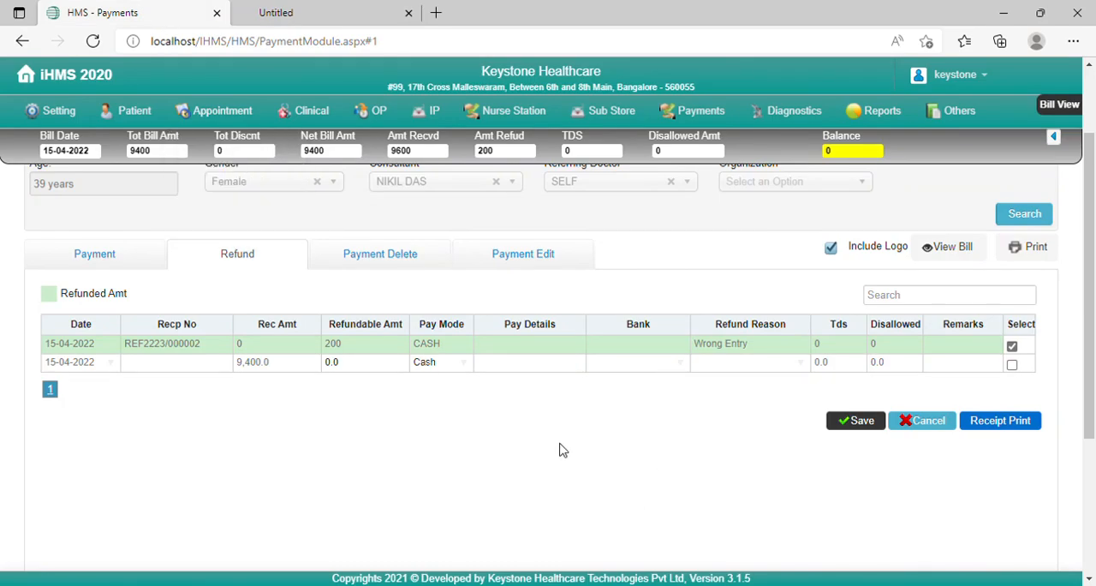
pyautogui.scroll(2, 563, 447)
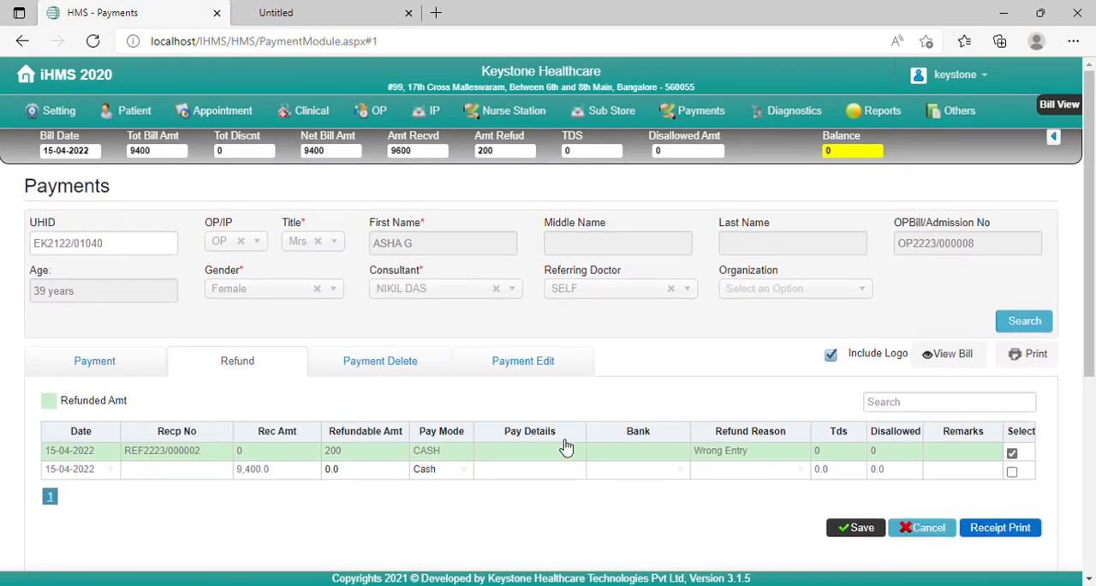